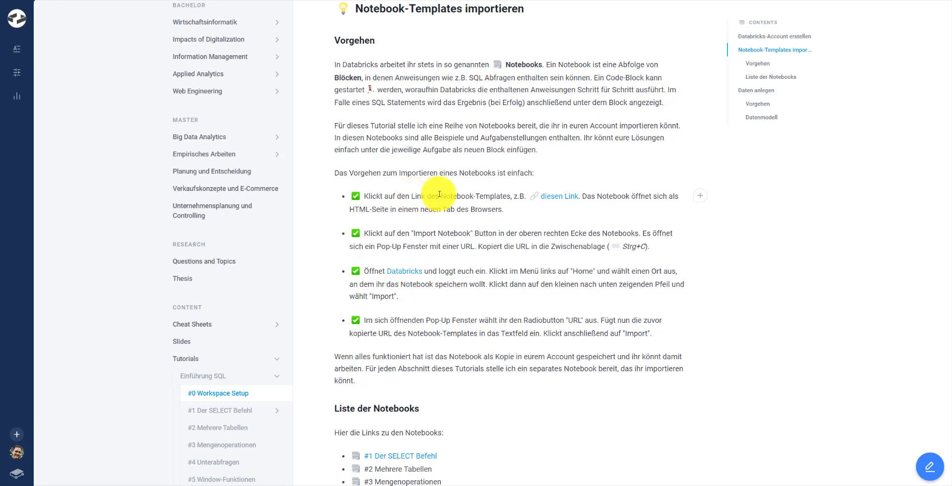
Open the "#1 Der SELECT Befehl" notebook template from the tutorial's list of notebooks.
drag(441, 196, 509, 196)
click(500, 215)
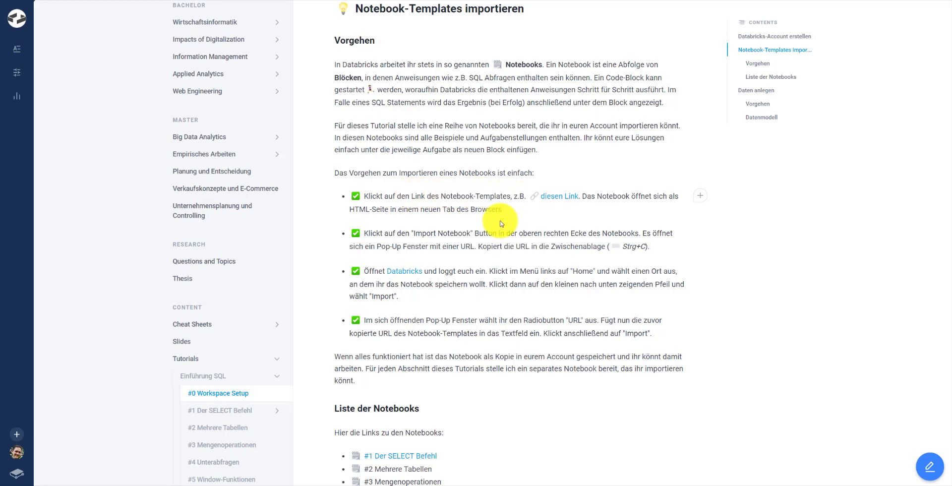
scroll(392, 448, down, 1)
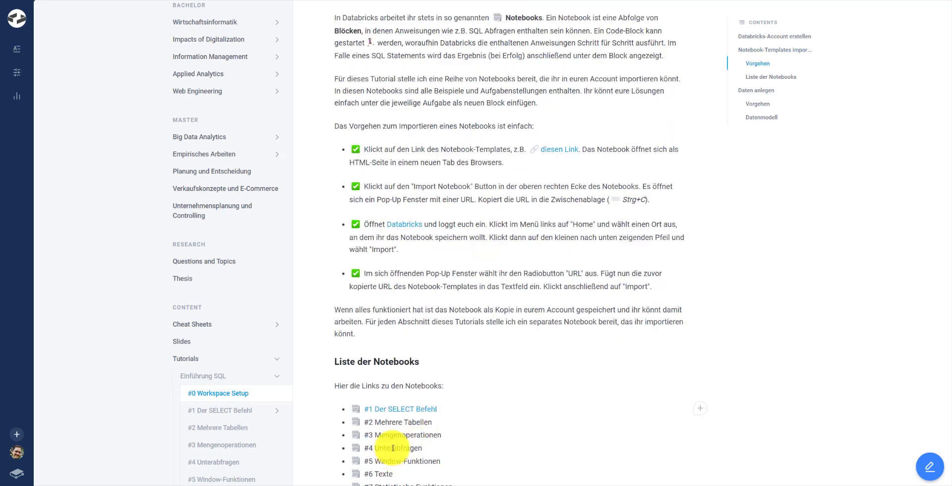
click(392, 412)
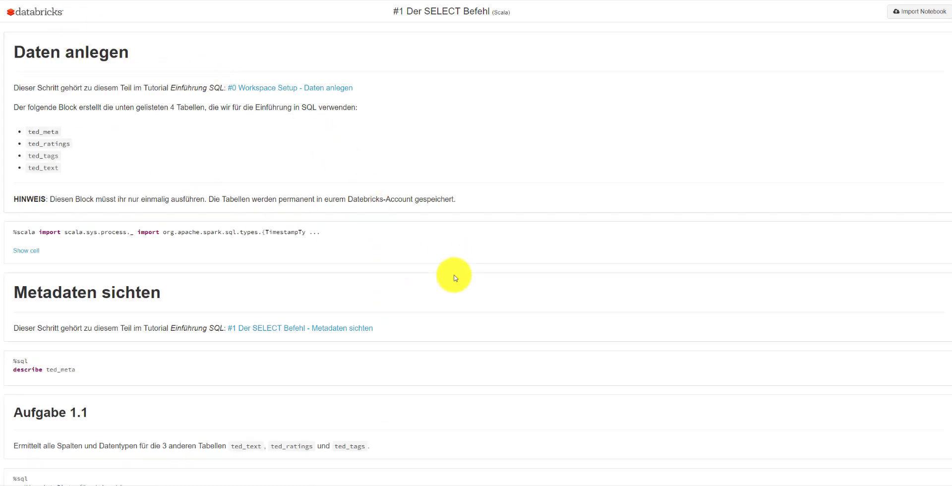
Skim the "#1 Der SELECT Befehl" template and bring up its import URL for copying.
scroll(455, 278, down, 12)
scroll(455, 278, up, 6)
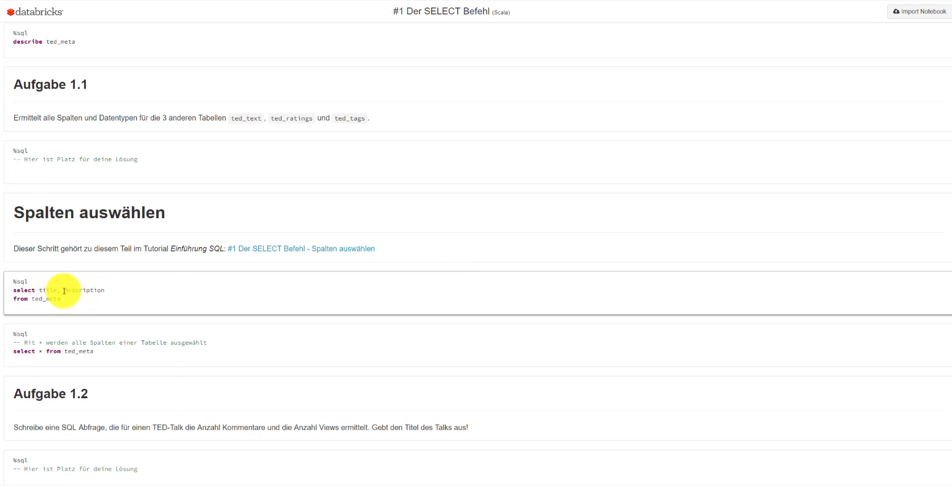
scroll(15, 289, up, 3)
scroll(18, 289, up, 4)
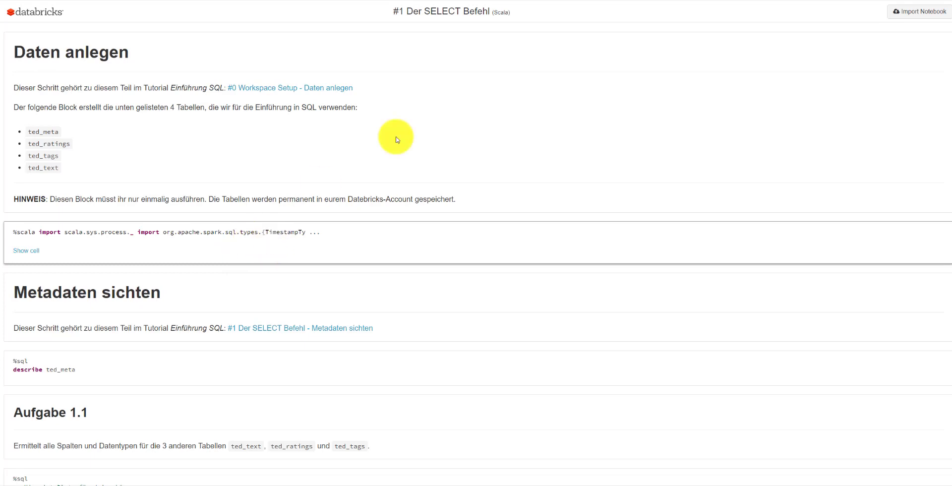
click(917, 14)
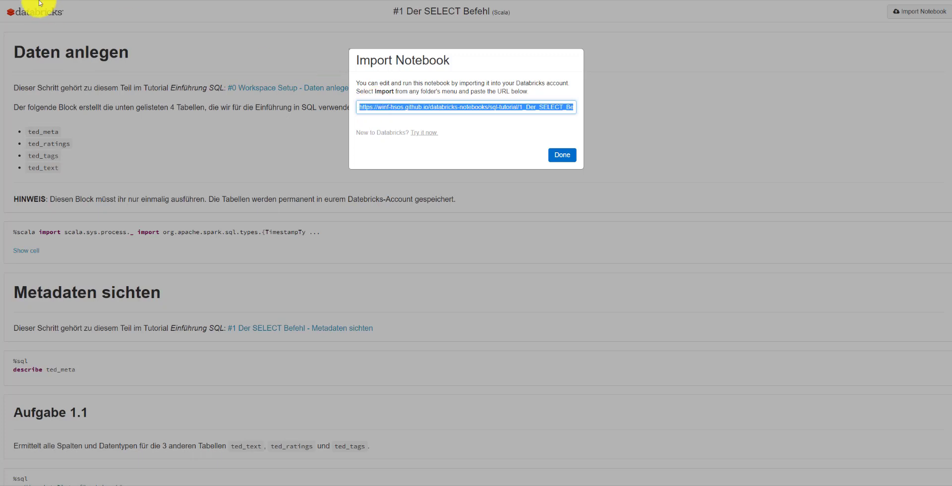
Switch to the Databricks workspace and start a notebook import into the user's home folder.
key(ctrl+Tab)
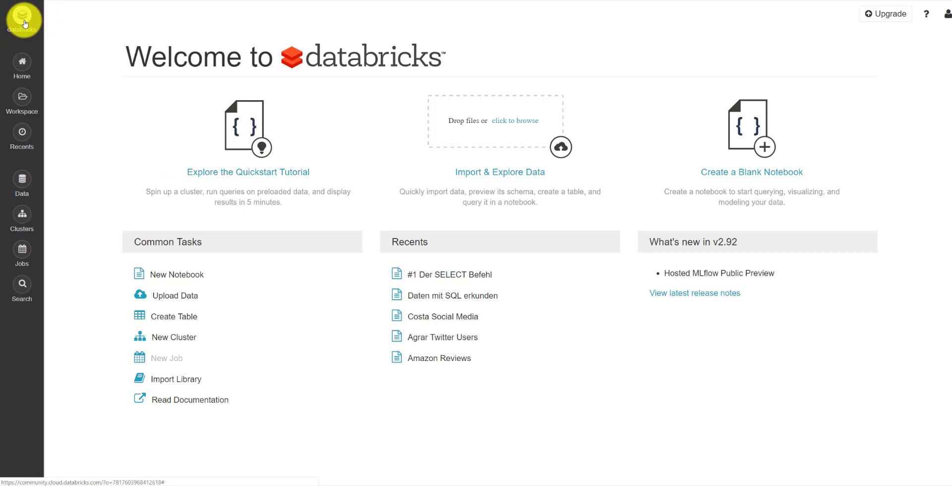
click(22, 97)
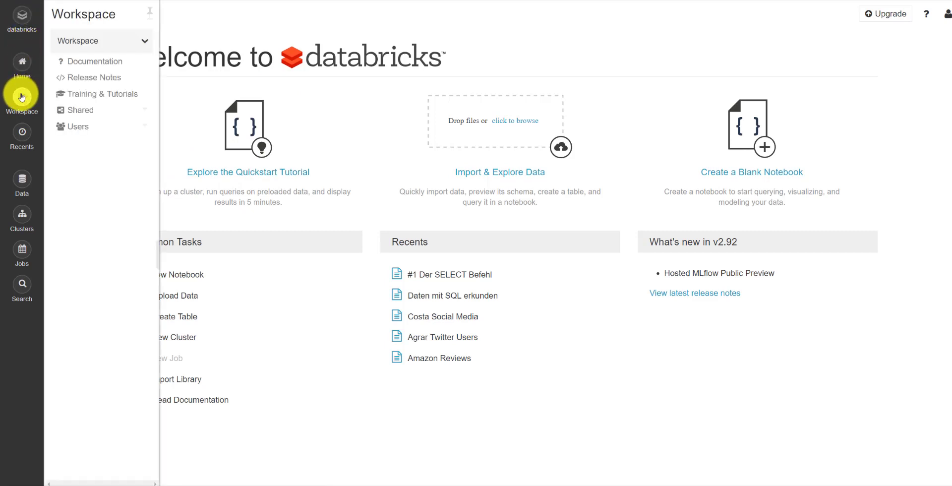
click(77, 128)
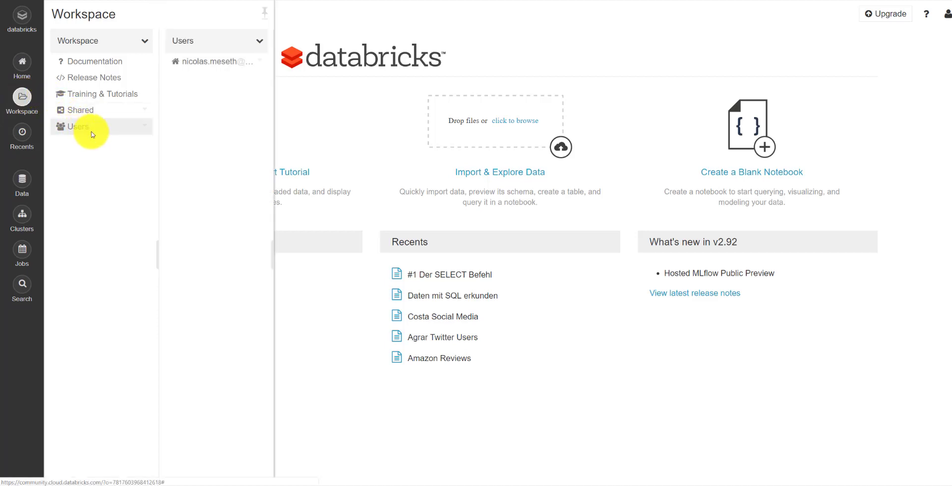
click(214, 63)
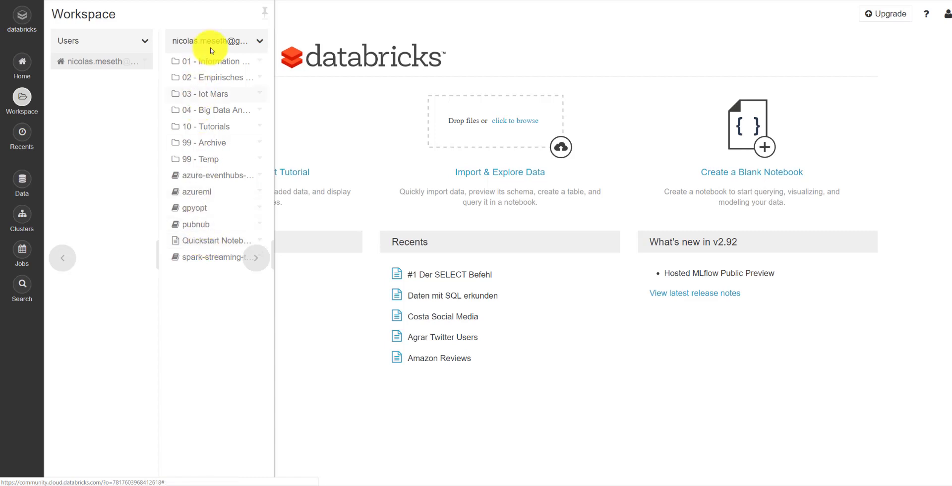
click(260, 43)
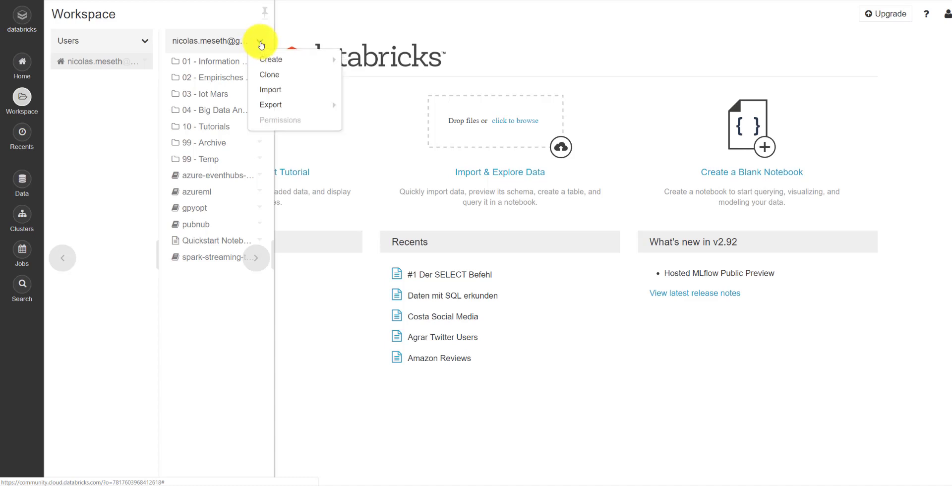
mouse_move(260, 60)
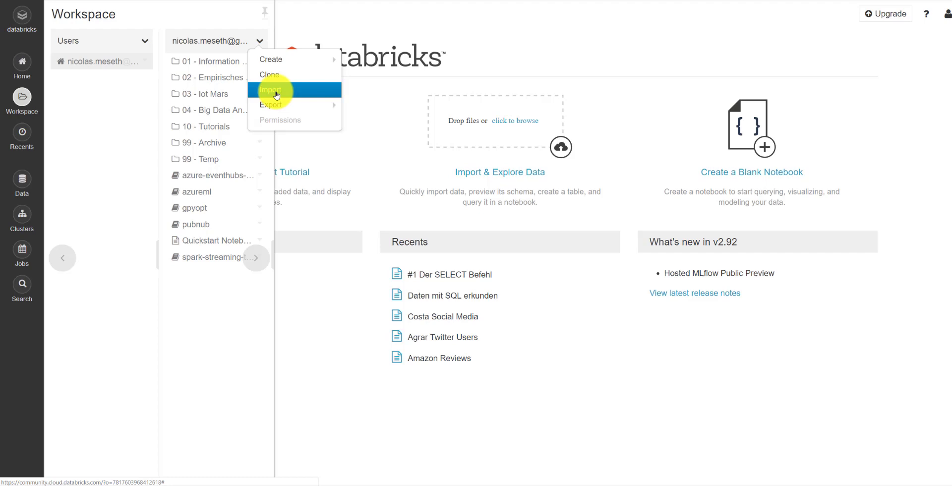
click(277, 92)
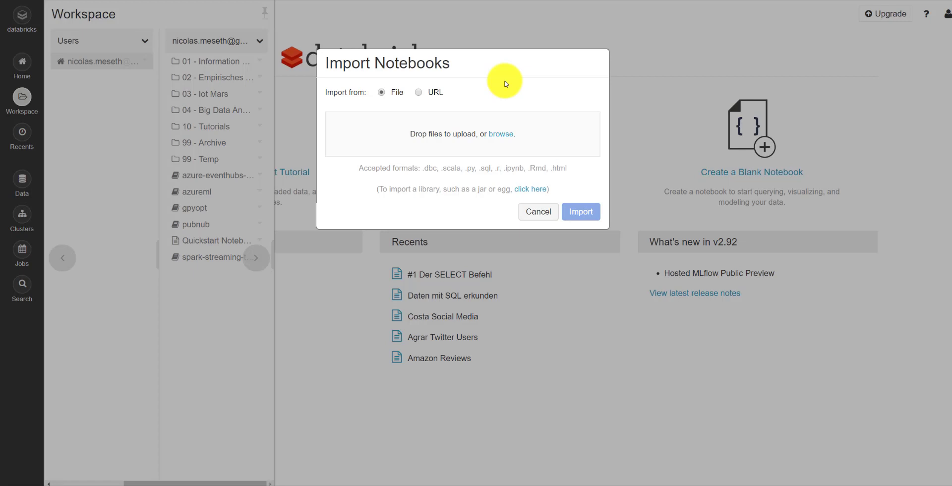
click(419, 94)
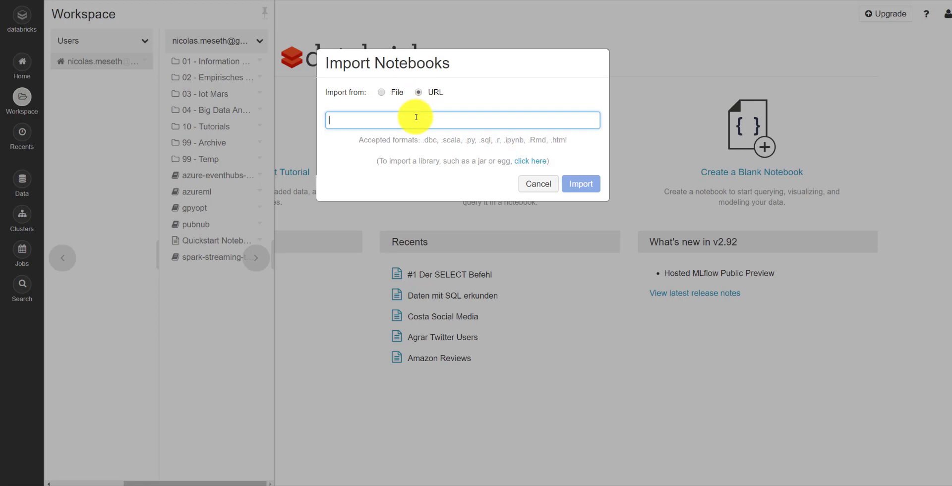
text(https://nf-hsos.github.io/databricks-notebooks/sql-tutorial/1_Der_SELECT_Befehl.html)
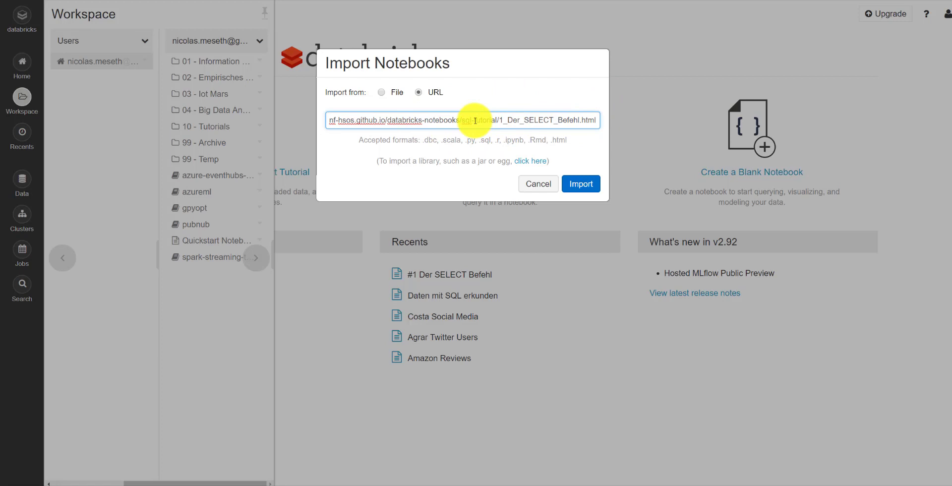
click(578, 187)
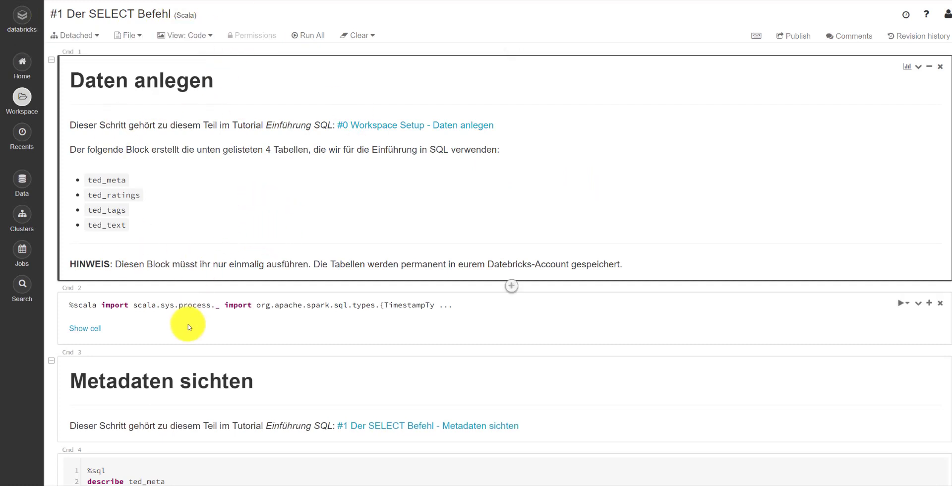
Expand the hidden Scala cell under "Daten anlegen", review its table-creation code, and collapse it again.
click(86, 329)
scroll(124, 307, down, 4)
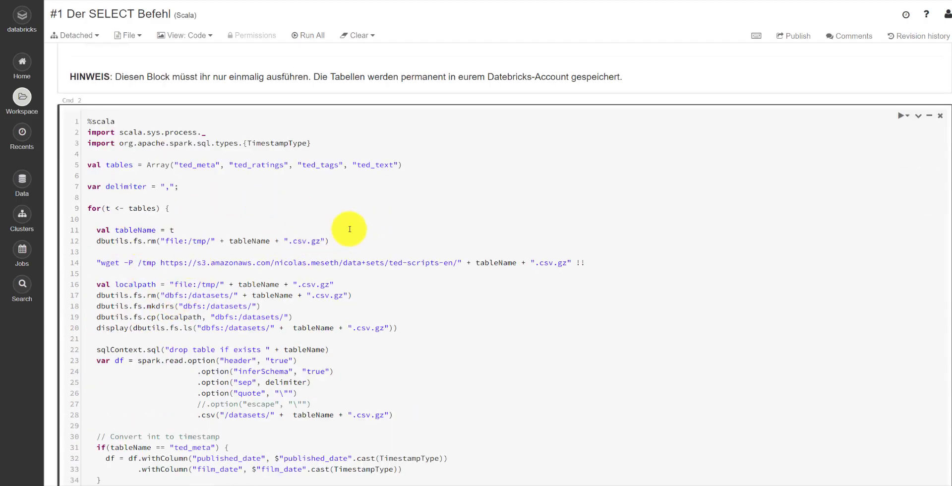
scroll(357, 228, down, 2)
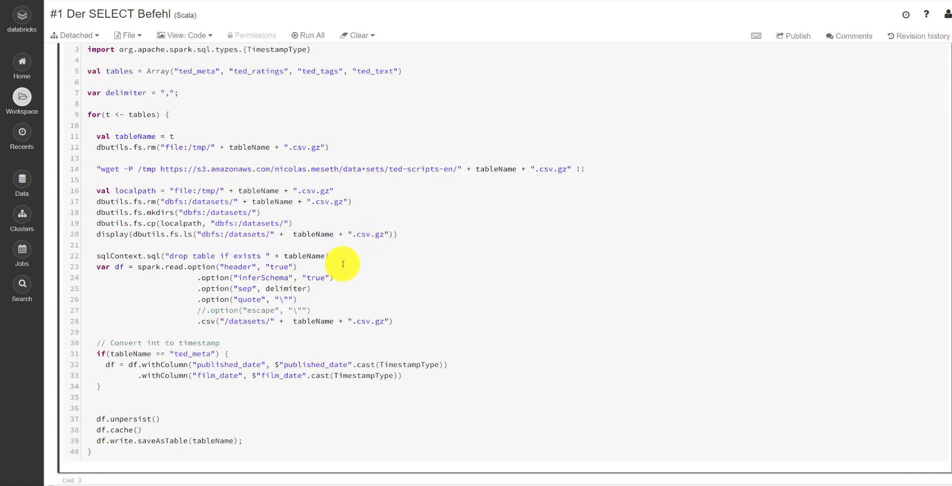
scroll(891, 119, up, 2)
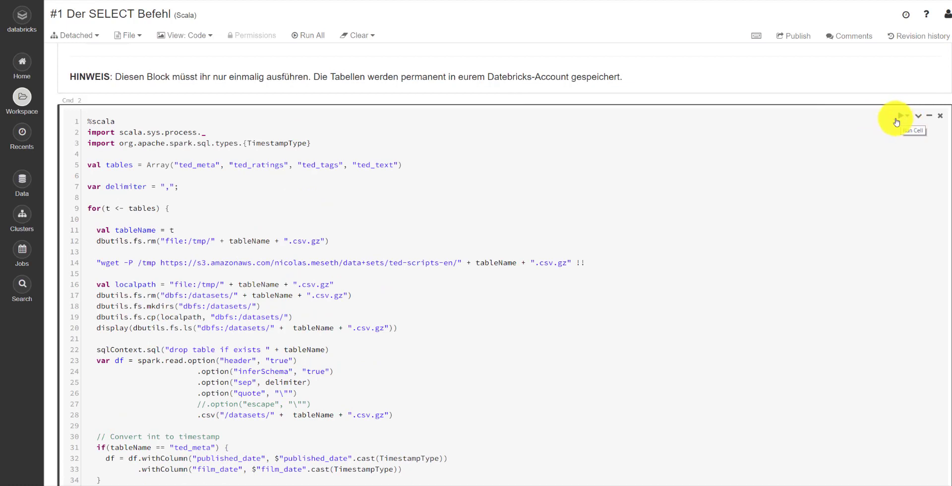
click(203, 198)
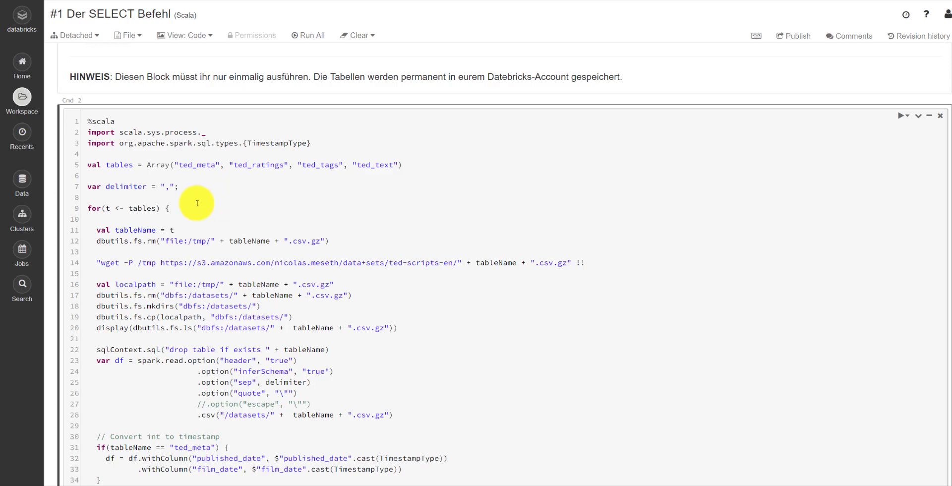
scroll(201, 199, up, 2)
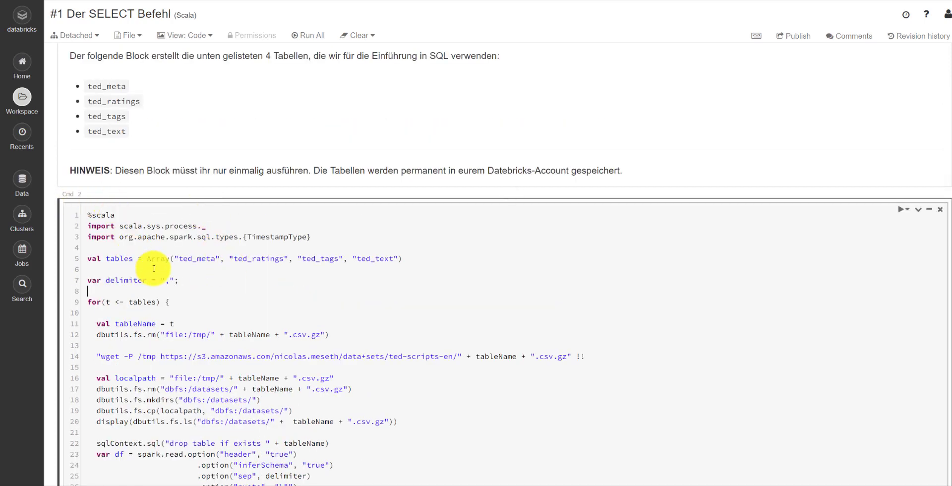
click(933, 213)
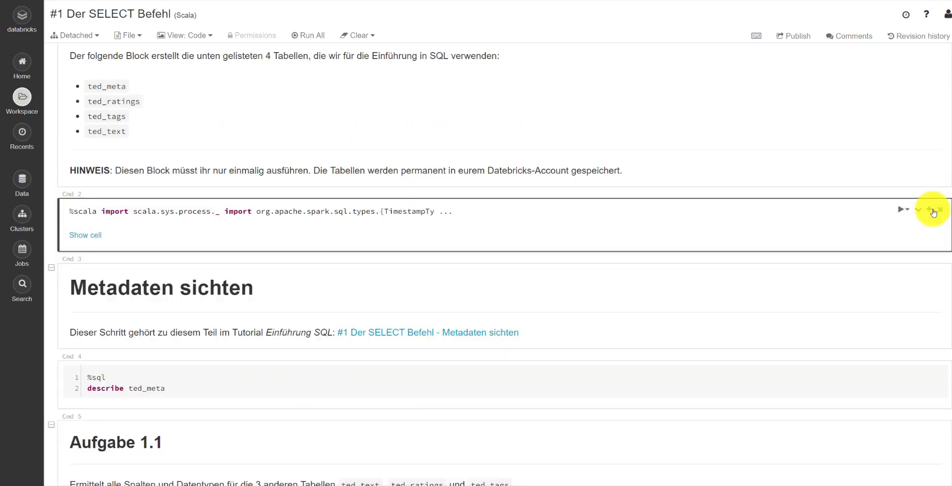
Look through the notebook's SQL example cells and the empty solution cells for Aufgabe 1.1 and 1.2.
scroll(139, 307, down, 1)
click(143, 323)
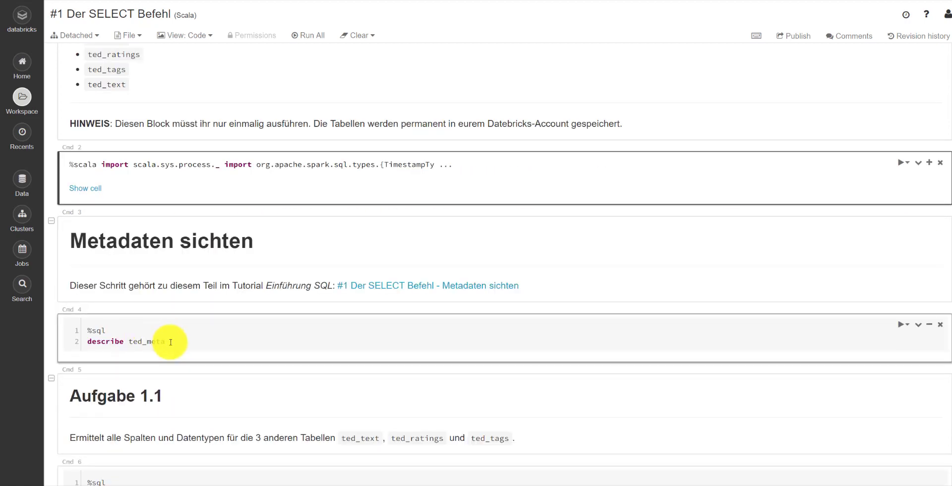
scroll(139, 328, down, 2)
scroll(198, 359, down, 6)
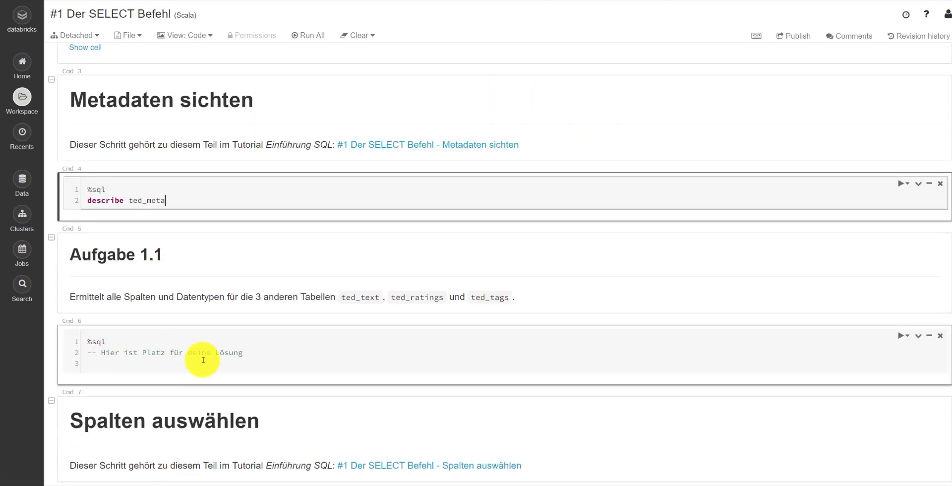
scroll(203, 362, down, 2)
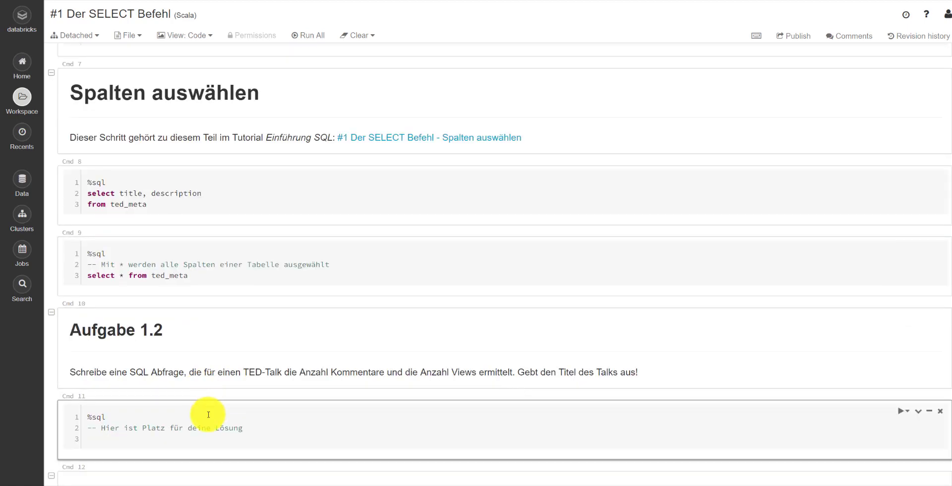
scroll(258, 412, up, 5)
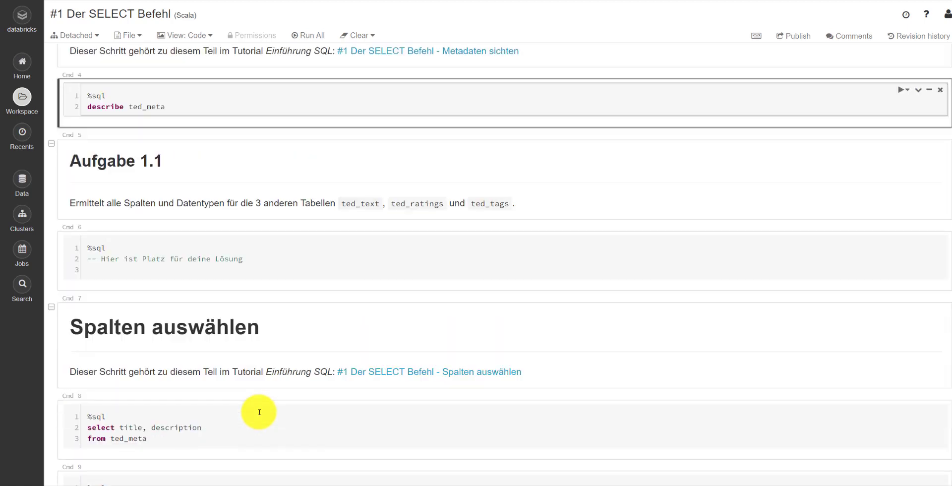
scroll(255, 388, up, 3)
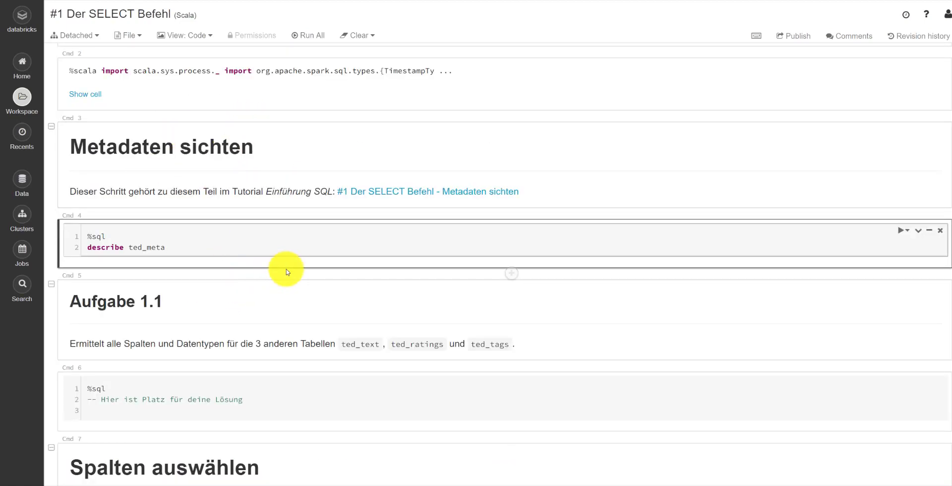
Create a new cluster named "Cluster 1" with the default runtime and Python settings.
click(24, 216)
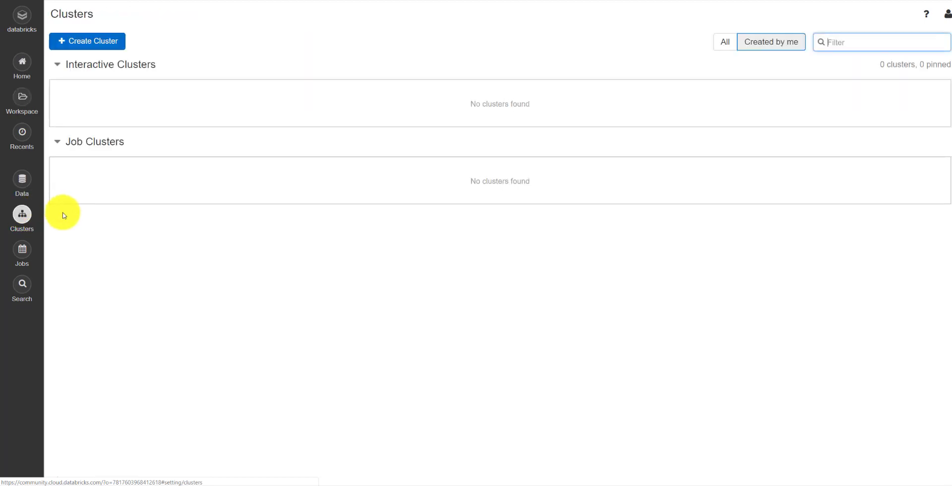
click(89, 44)
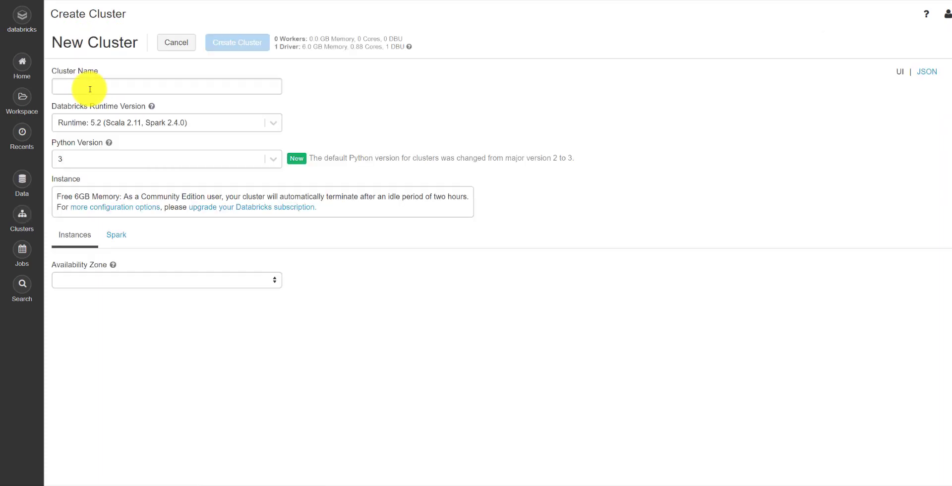
click(91, 87)
text(Cluster 1)
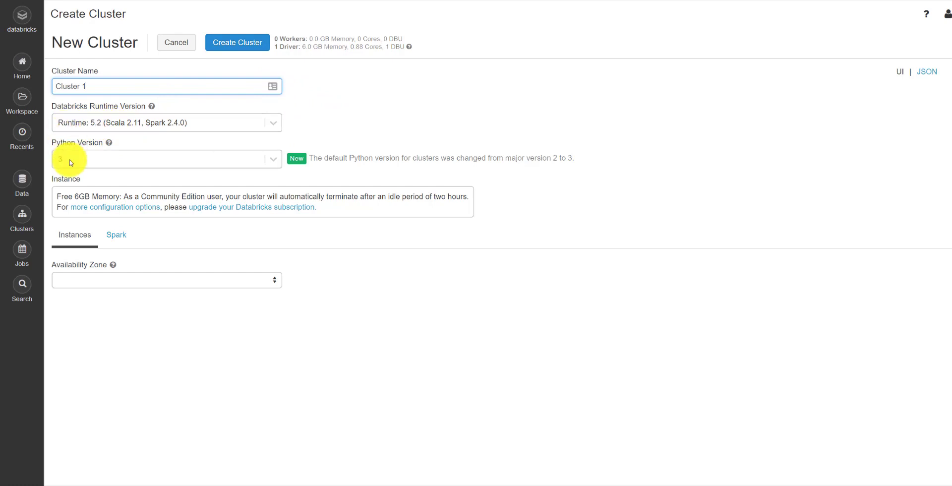
click(231, 48)
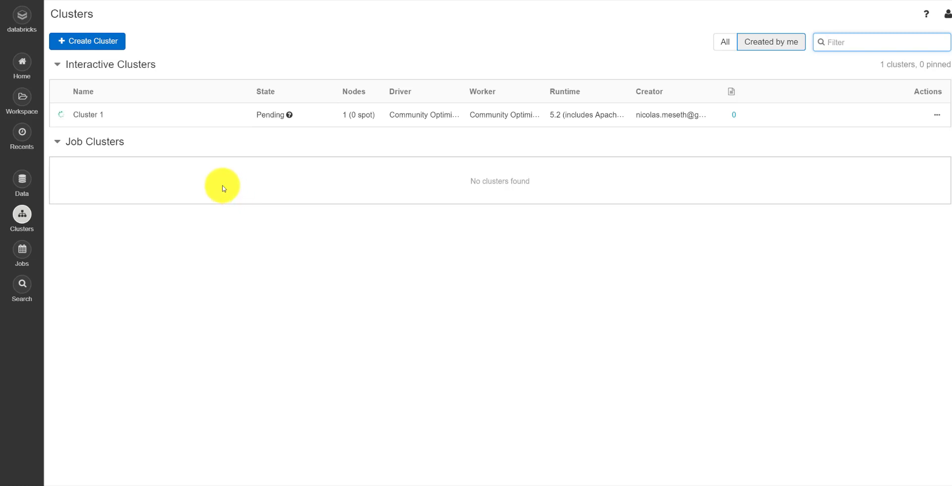
Reopen the "#1 Der SELECT Befehl" notebook from the home folder and attach it to Cluster 1.
click(23, 99)
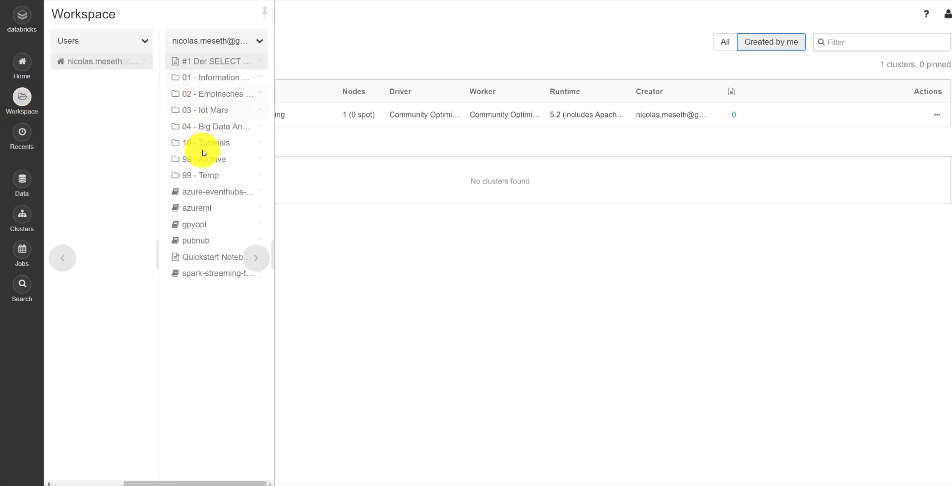
click(201, 61)
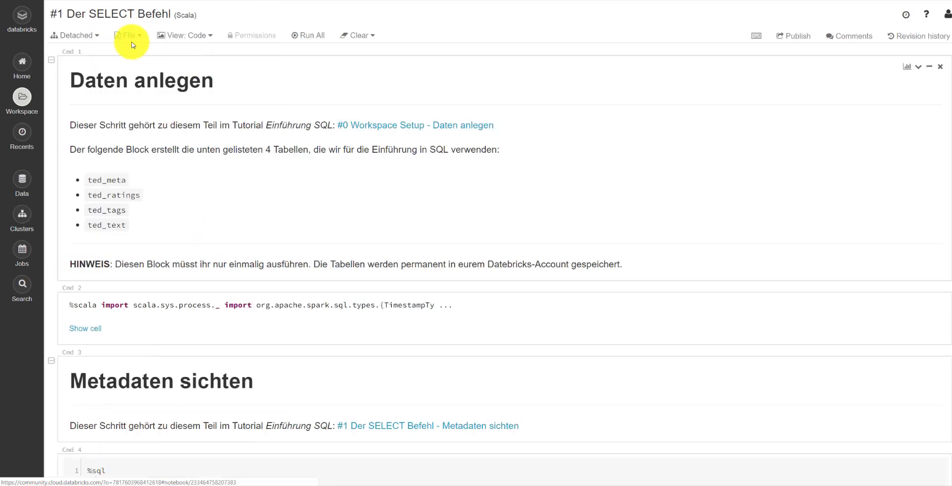
click(97, 38)
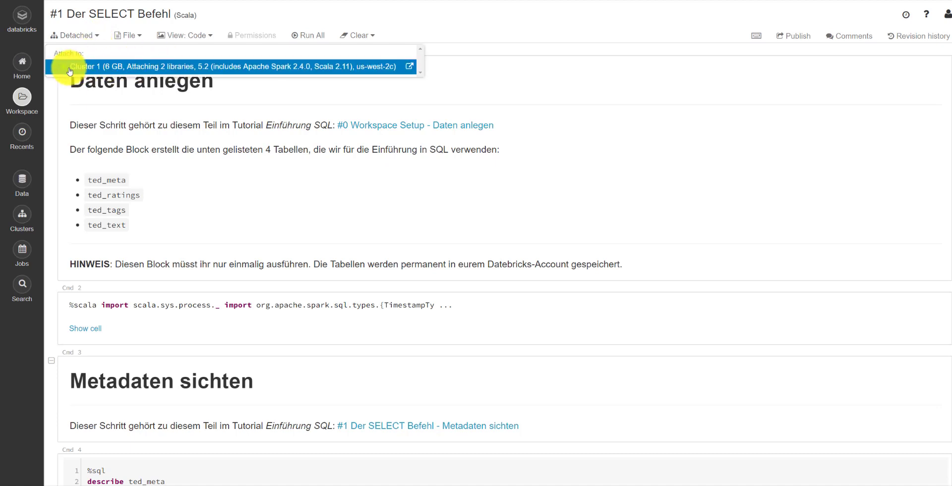
click(101, 71)
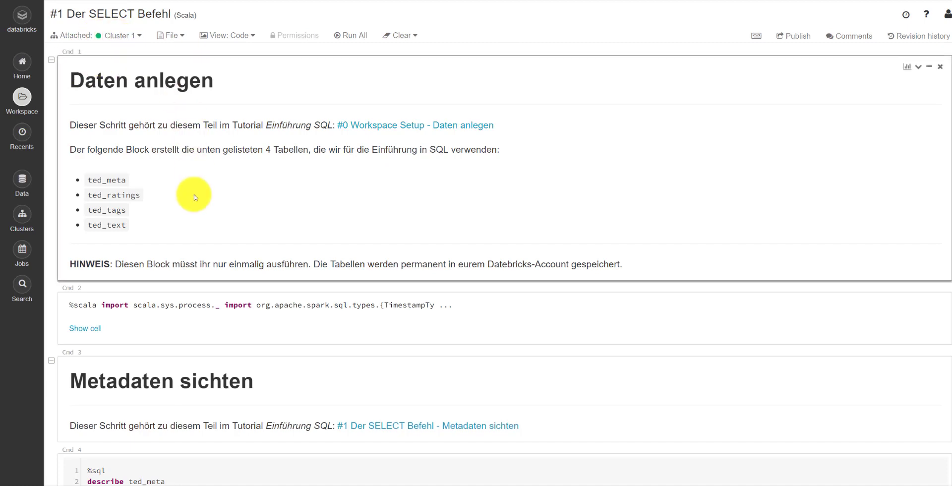
Run the "describe ted_meta" SQL cell under "Metadaten sichten" and view its result table.
scroll(191, 195, down, 3)
scroll(191, 280, down, 1)
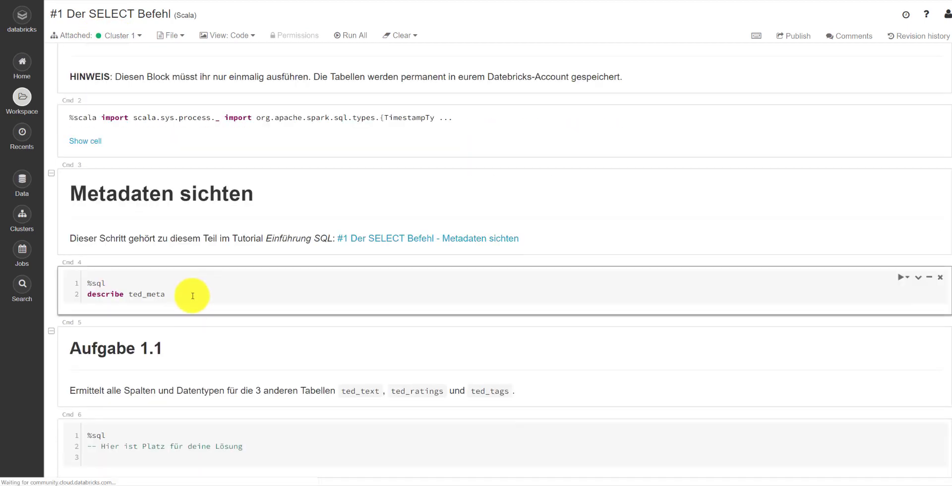
click(193, 296)
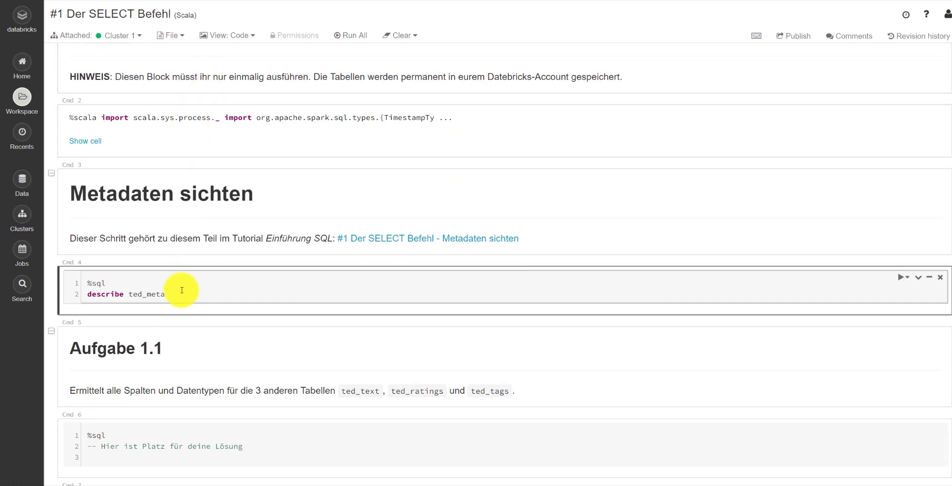
key(ctrl+Return)
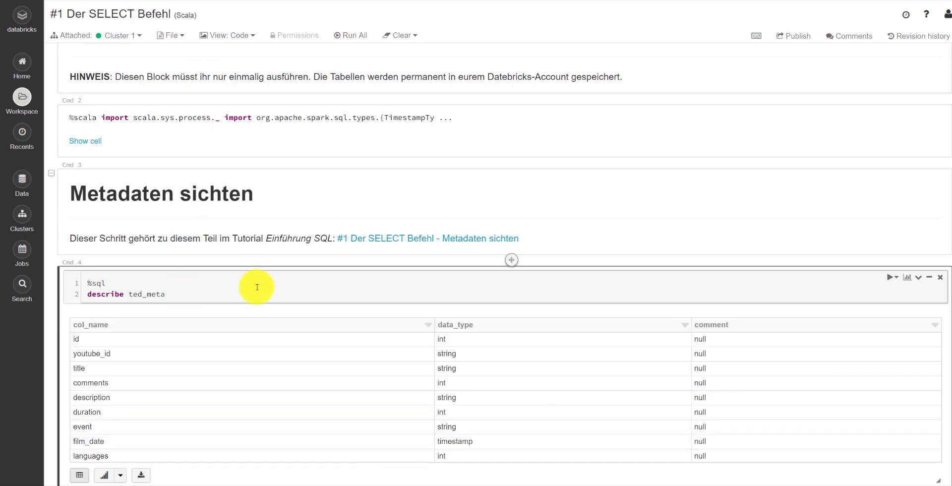
scroll(255, 286, down, 2)
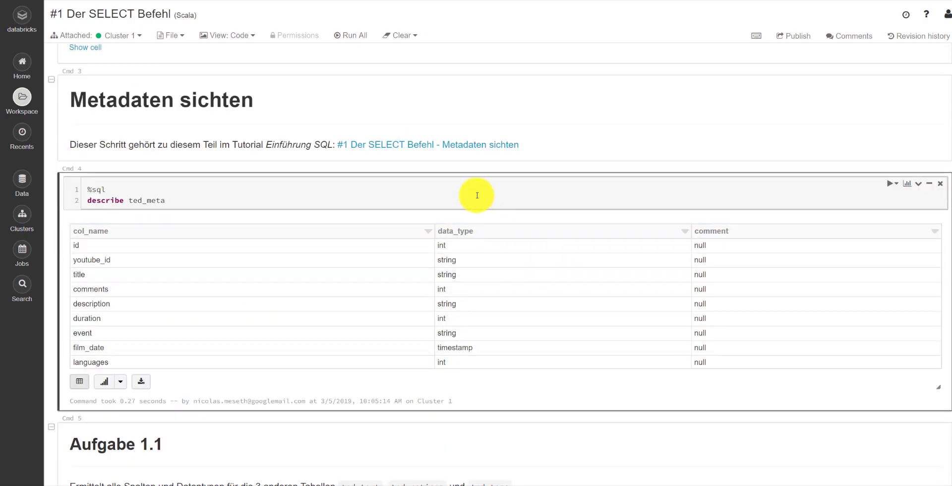